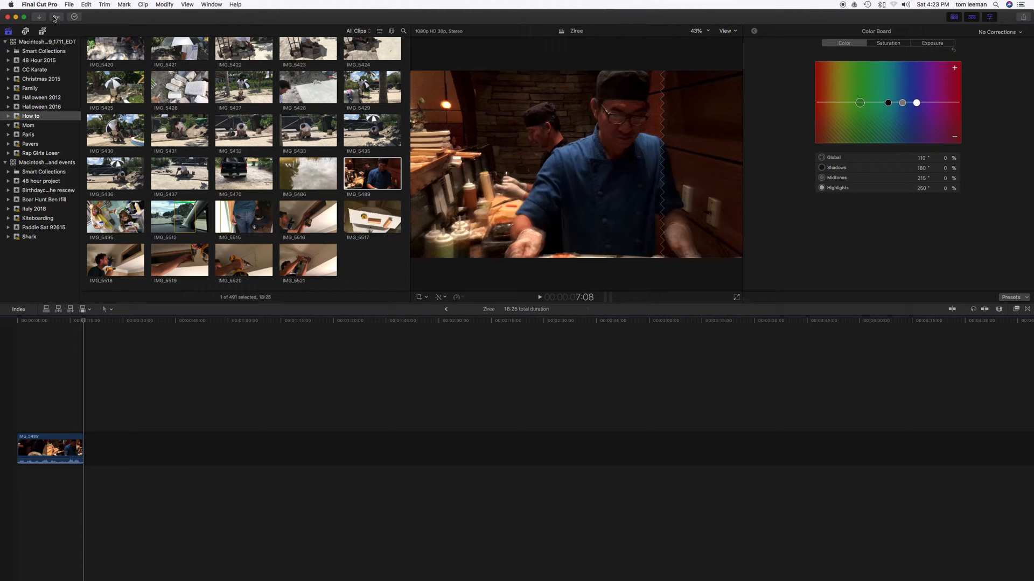
Create a new project named Edit in the How to event.
left_click(69, 5)
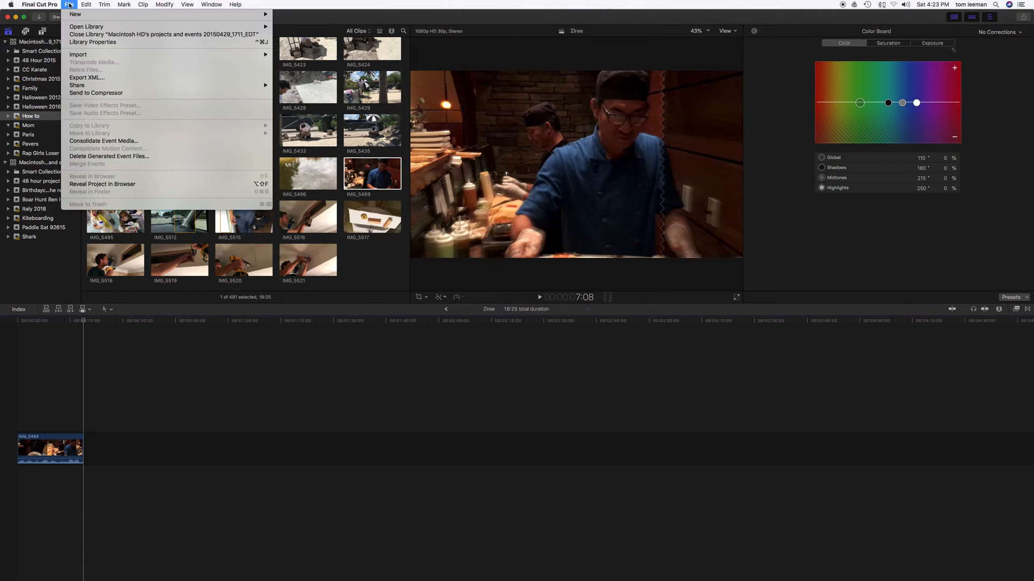
mouse_move(75, 15)
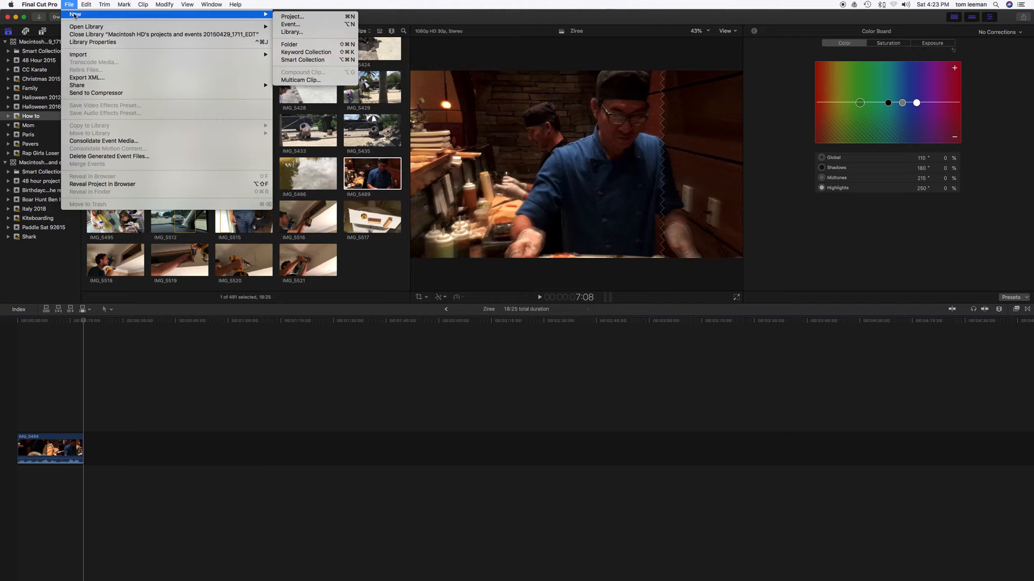
left_click(297, 17)
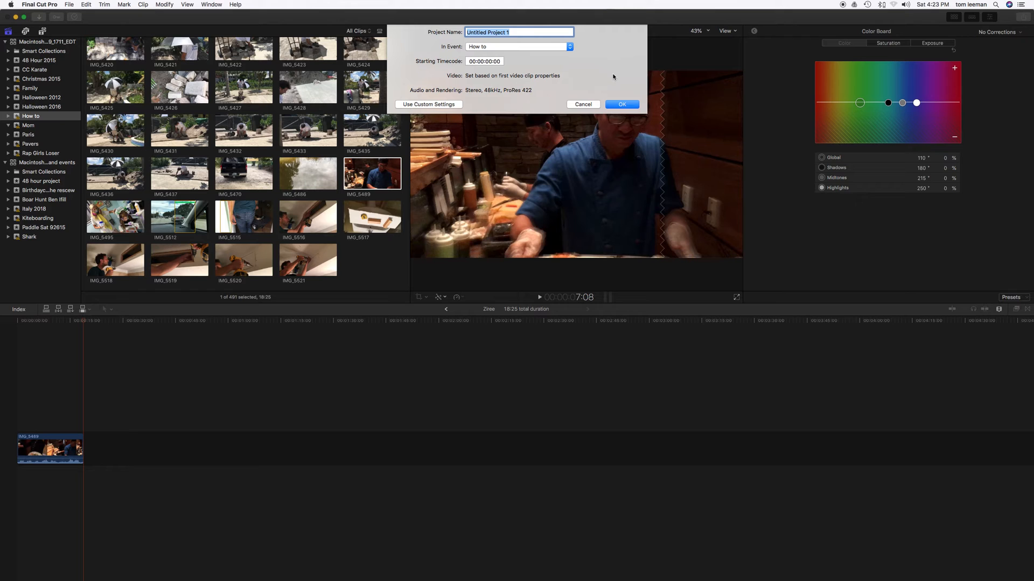
type("Ec")
left_click(619, 105)
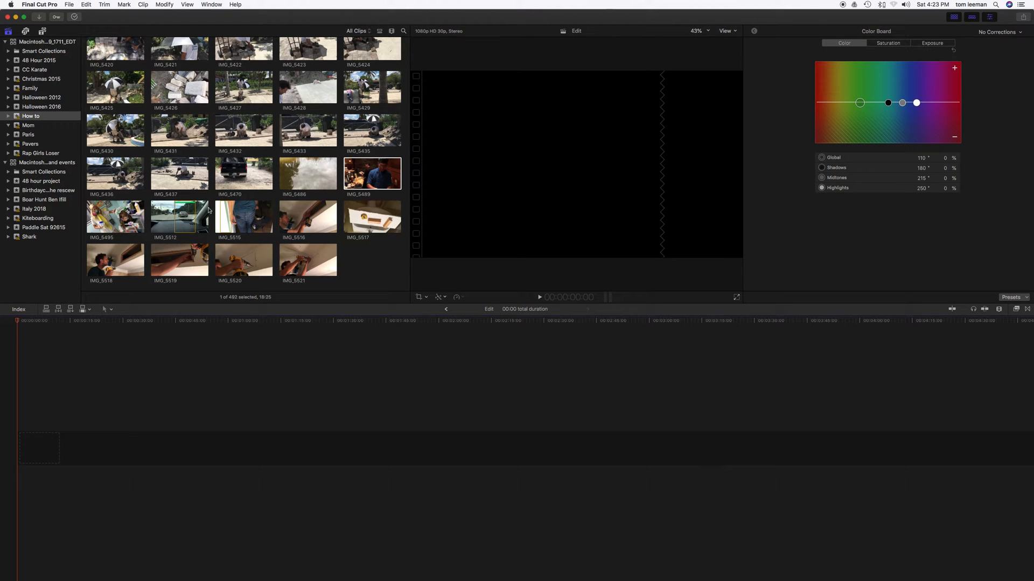
Preview clip IMG_5516, mark an 11:01 range in it, and place that range at the start of the empty timeline.
scroll(266, 172, "up", 15)
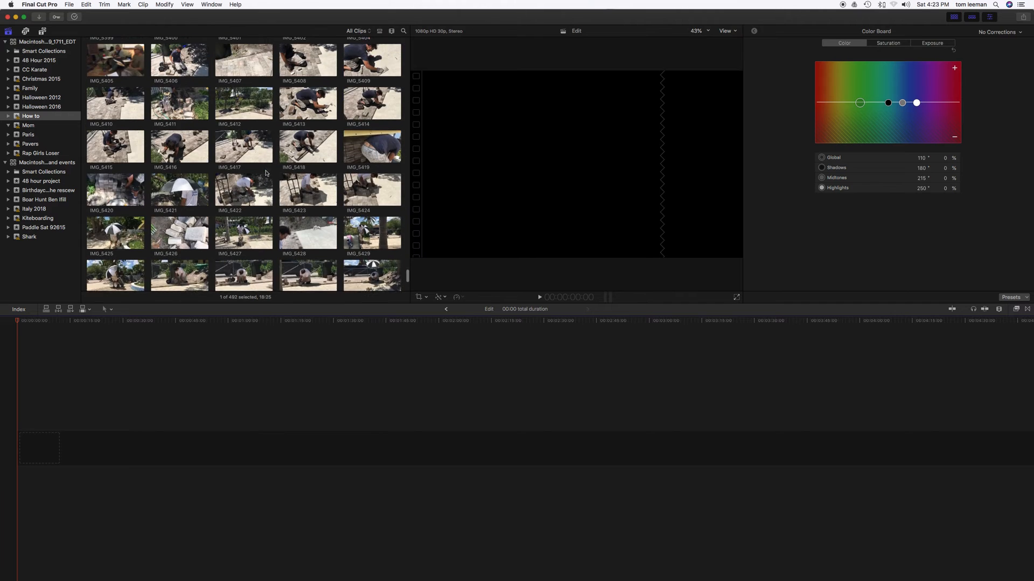
scroll(266, 173, "down", 15)
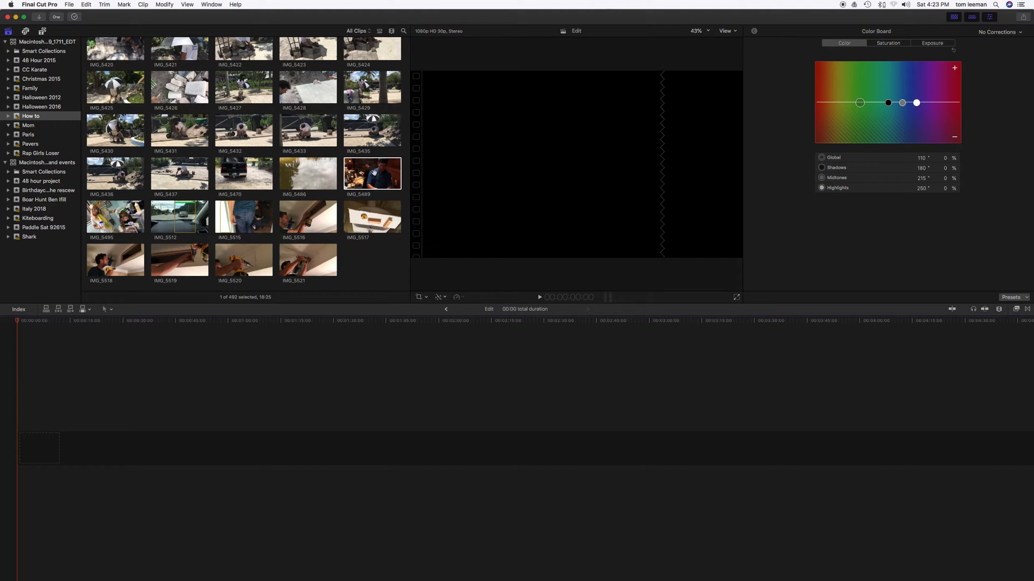
left_click(237, 215)
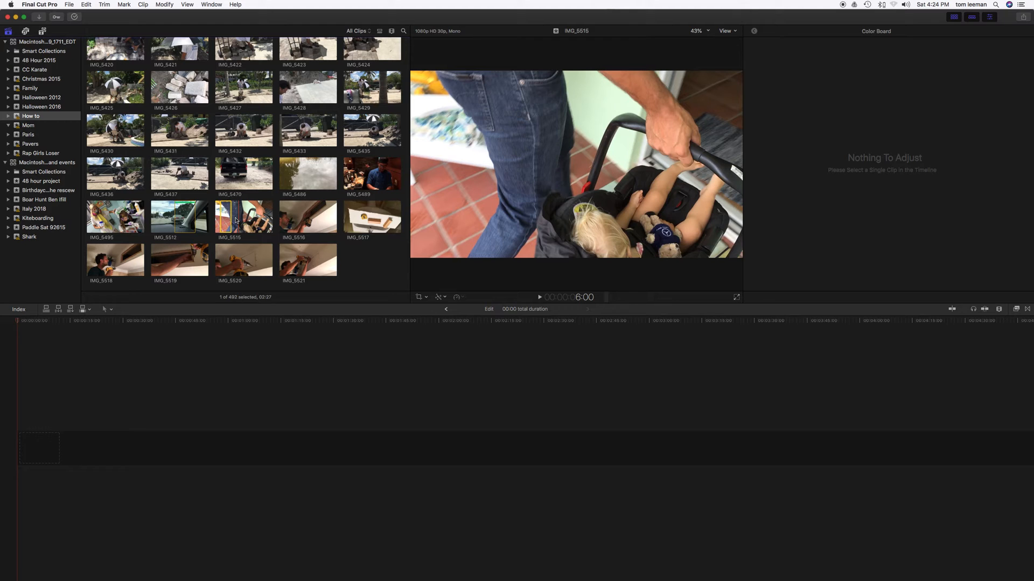
left_click(281, 218)
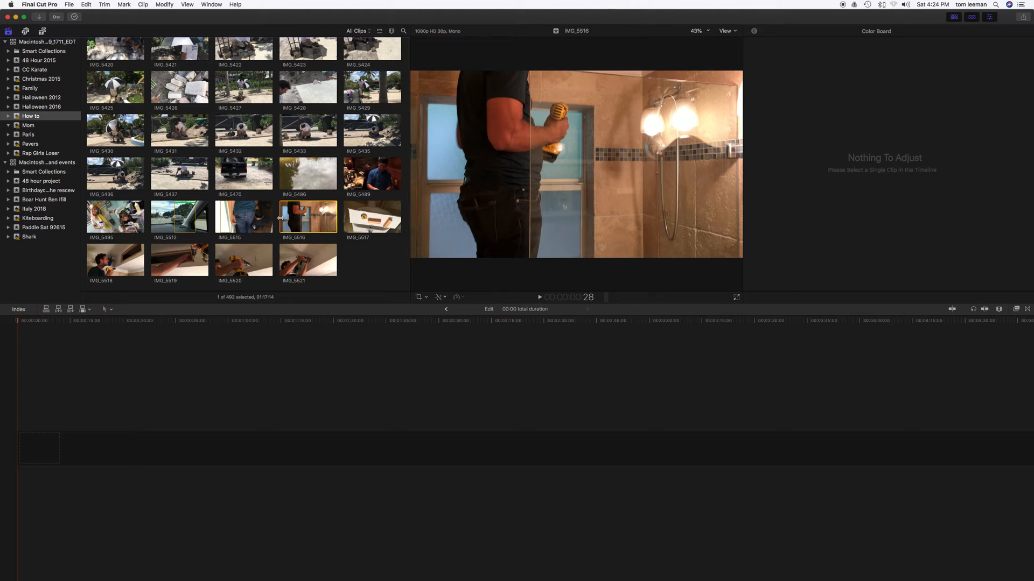
key("space")
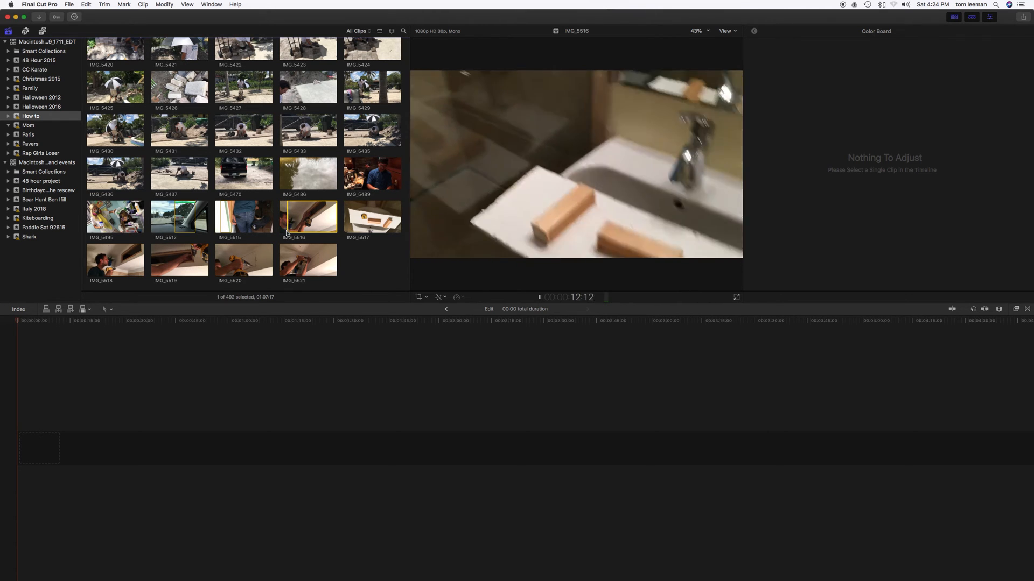
key("space")
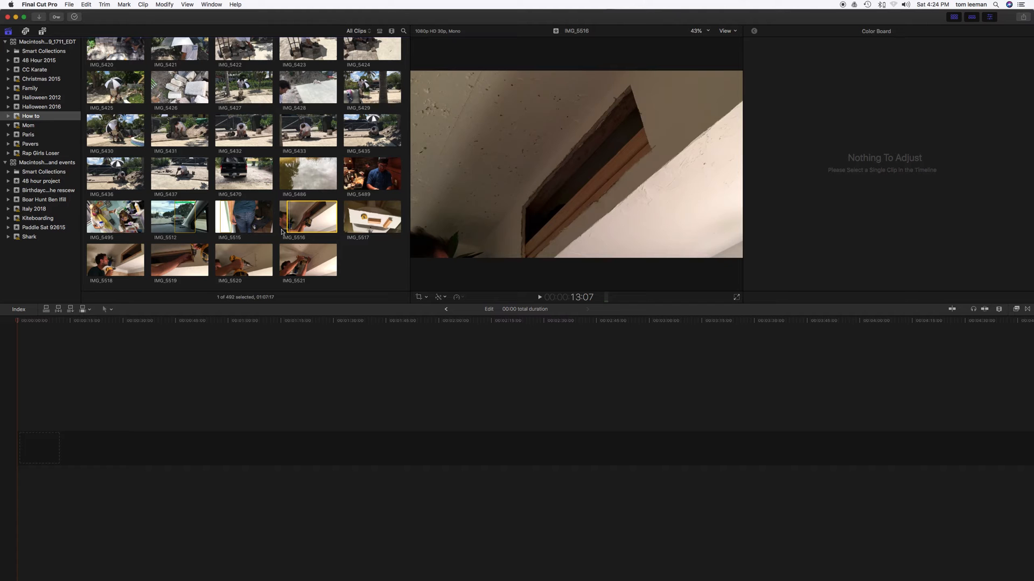
key("space")
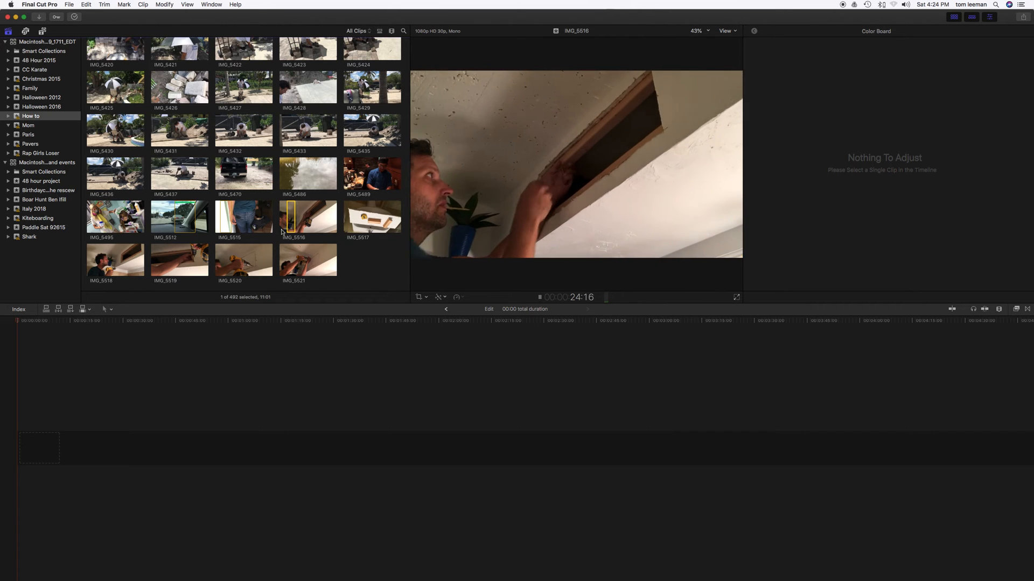
key("space")
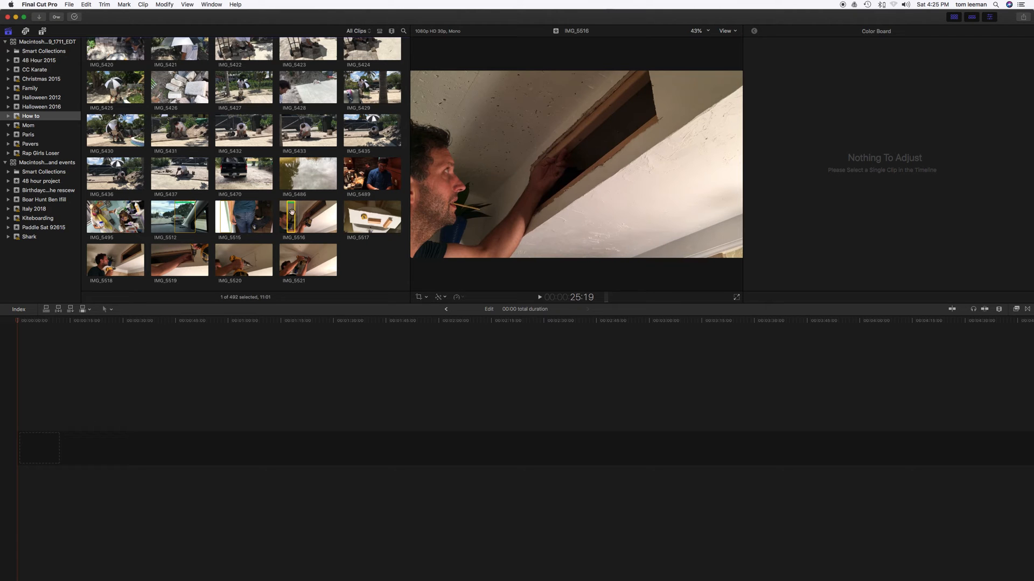
left_click_drag(288, 228, 97, 416)
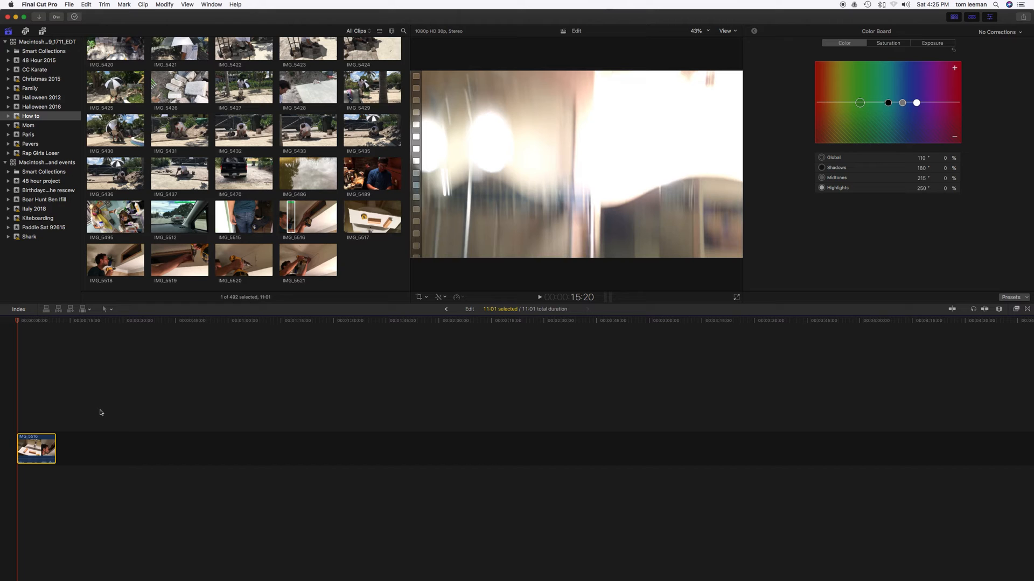
Append the marked IMG_5516 range to the timeline a second time, play it, and delete the first of the two duplicates.
left_click(295, 220)
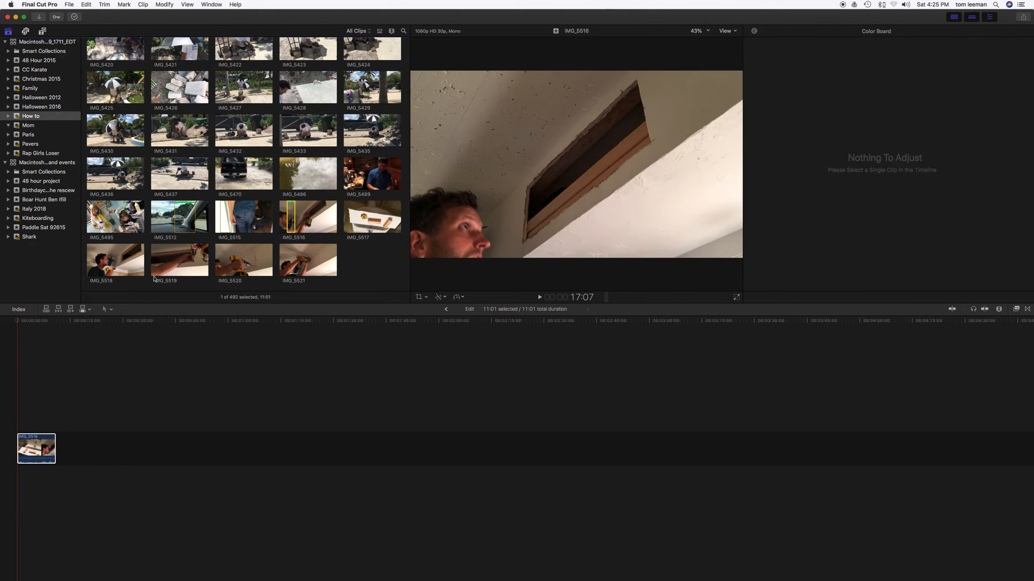
left_click(71, 311)
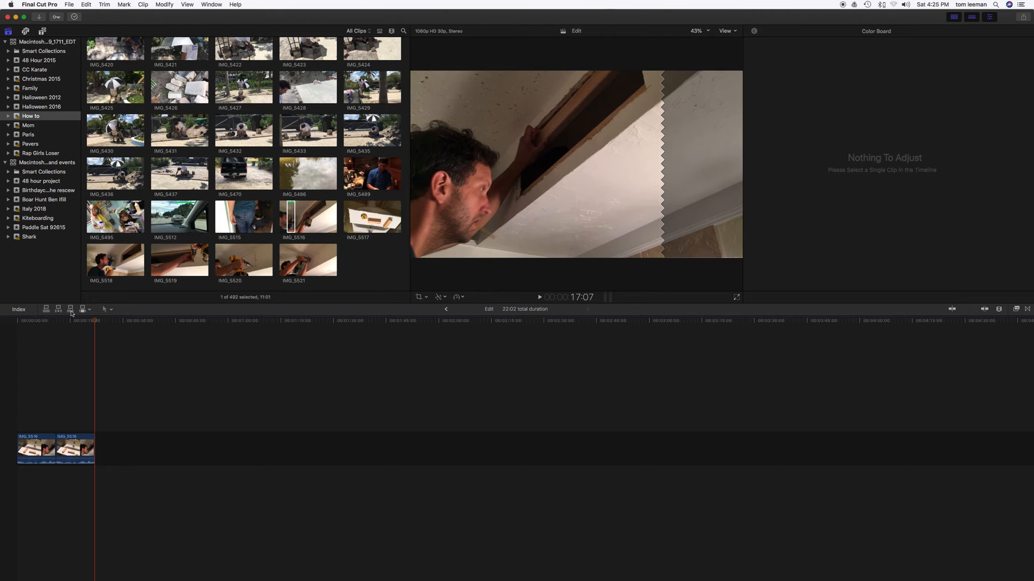
left_click(20, 388)
key("space")
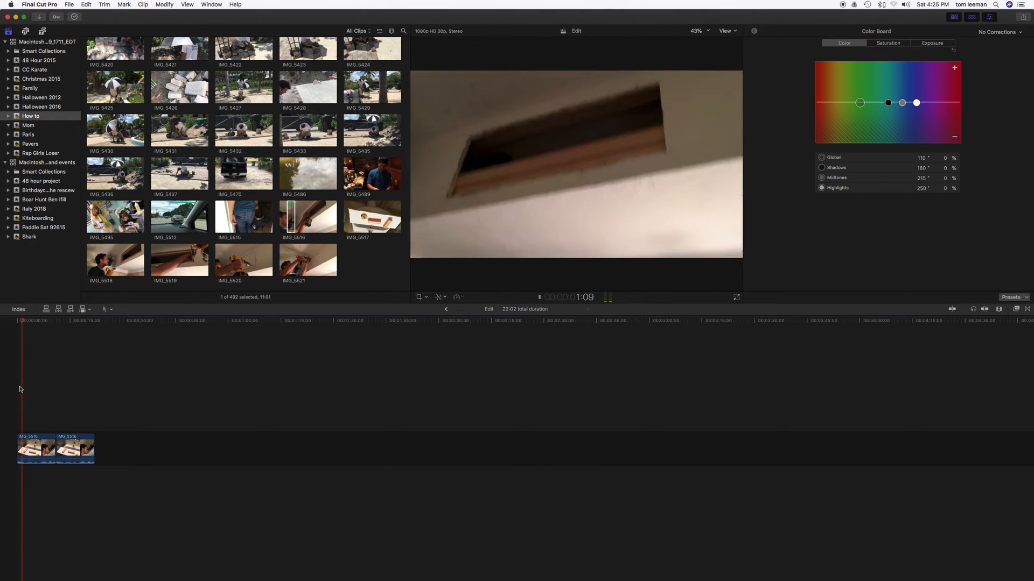
left_click(43, 450)
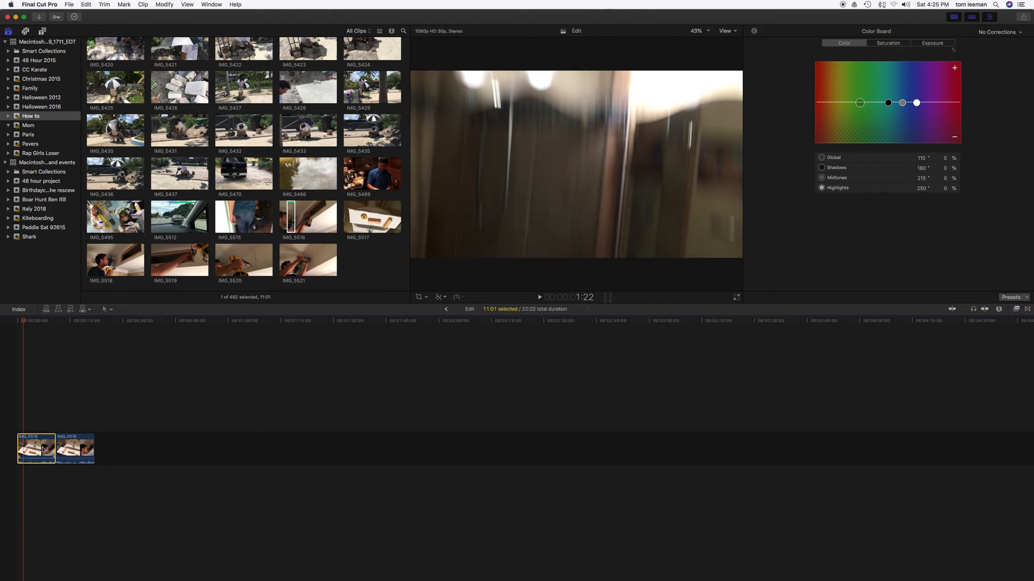
key("Delete")
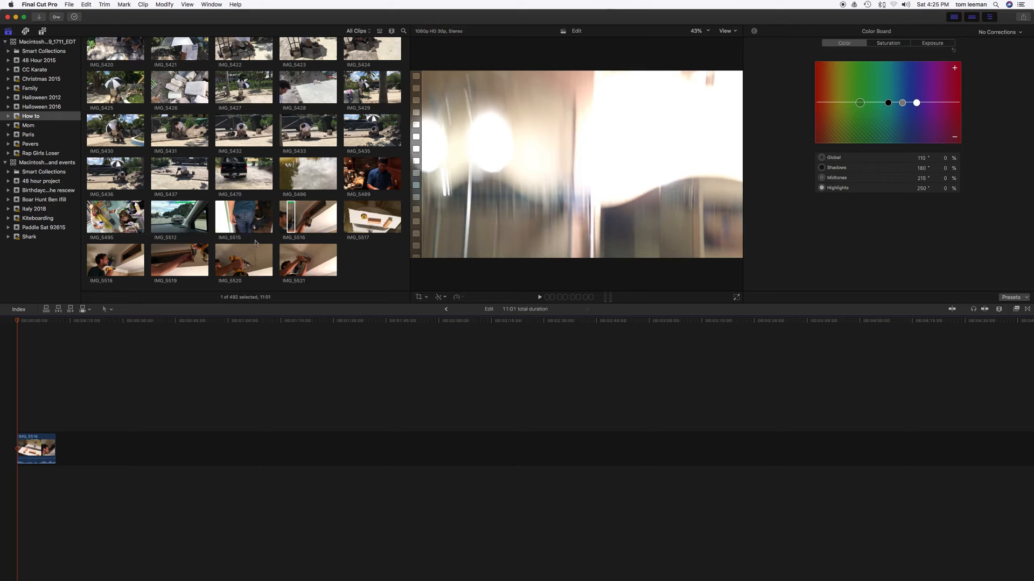
Mark a start point at about 2:05 in clip IMG_5517 and append the remaining range to the timeline.
left_click(350, 224)
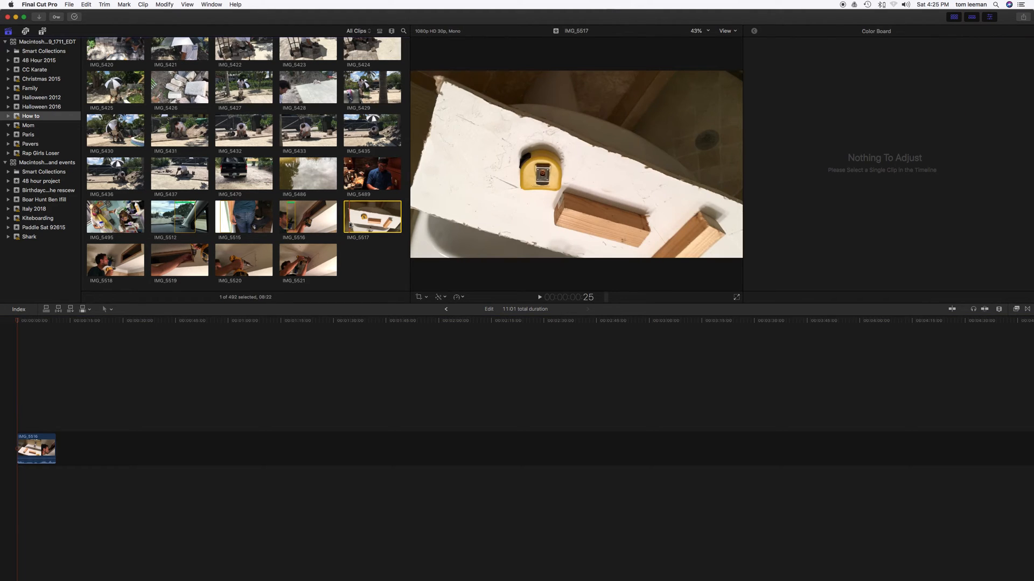
key("space")
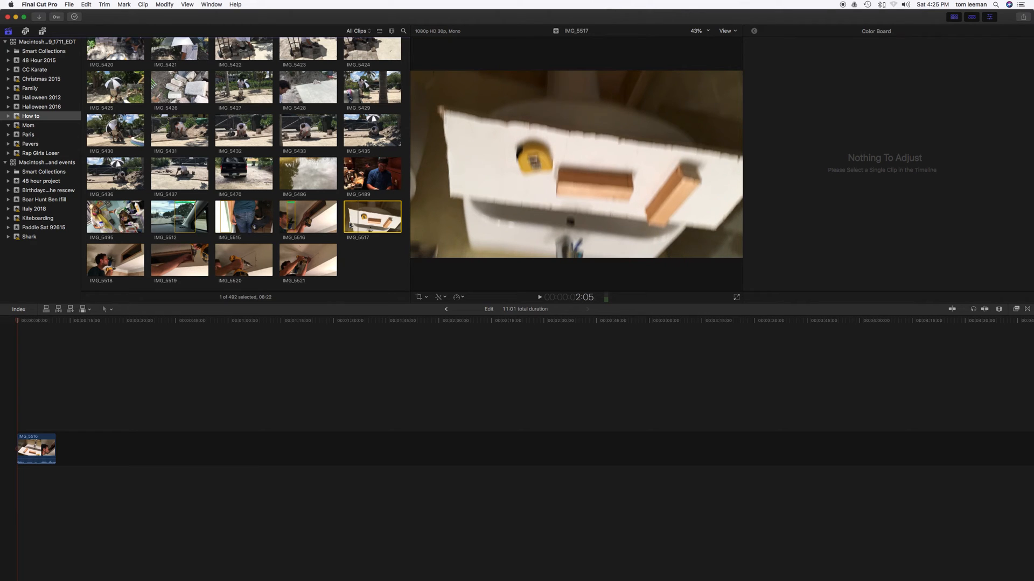
key("i")
key("space")
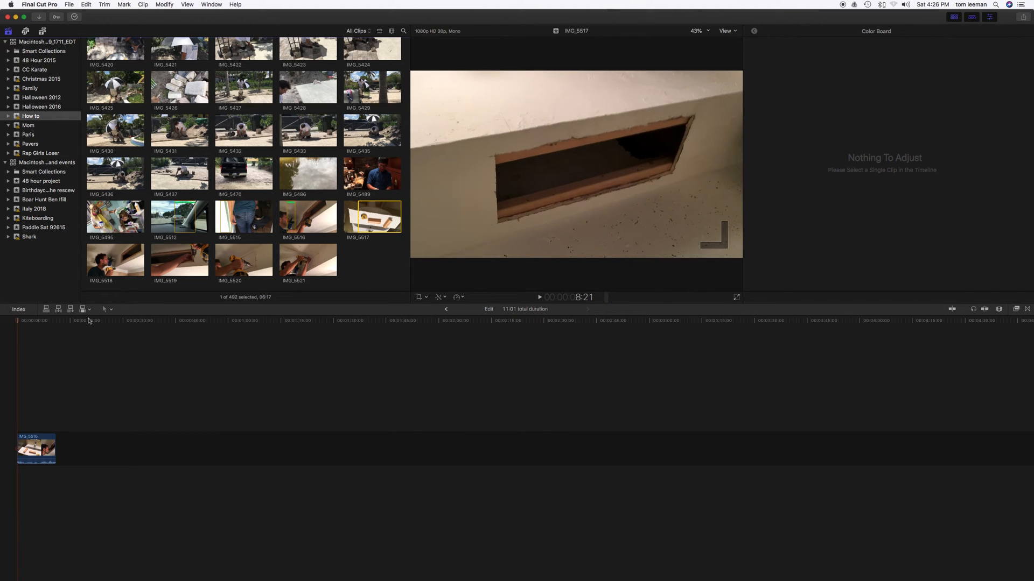
left_click(70, 311)
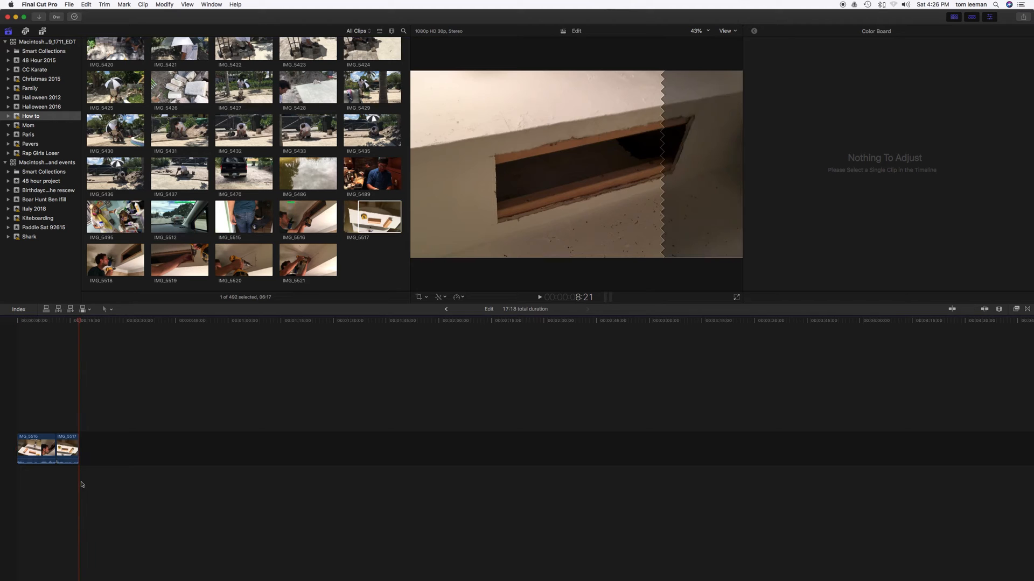
Append the whole clip IMG_5518 to the timeline and lift IMG_5517 above it as a connected clip.
left_click(118, 264)
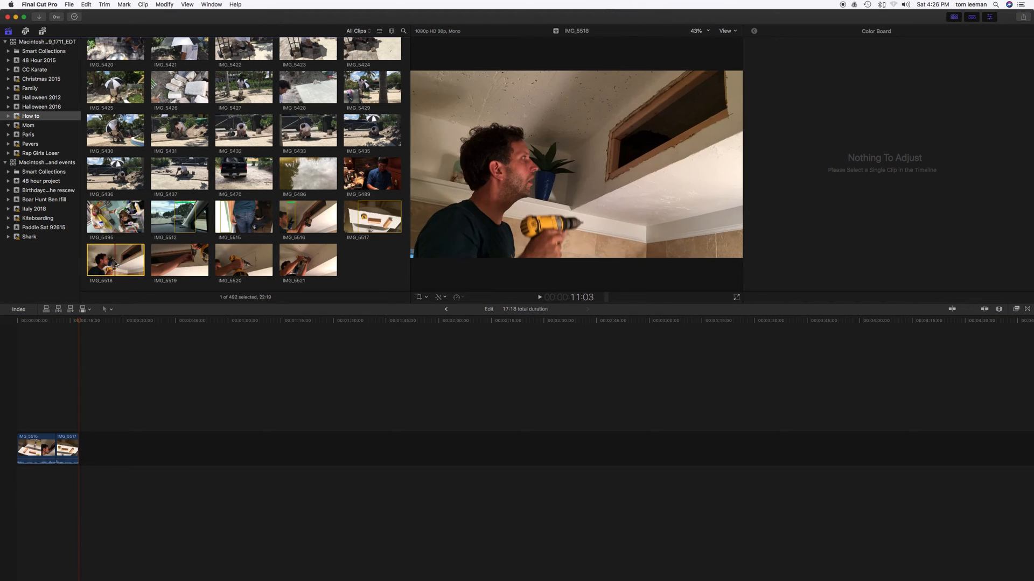
left_click(70, 309)
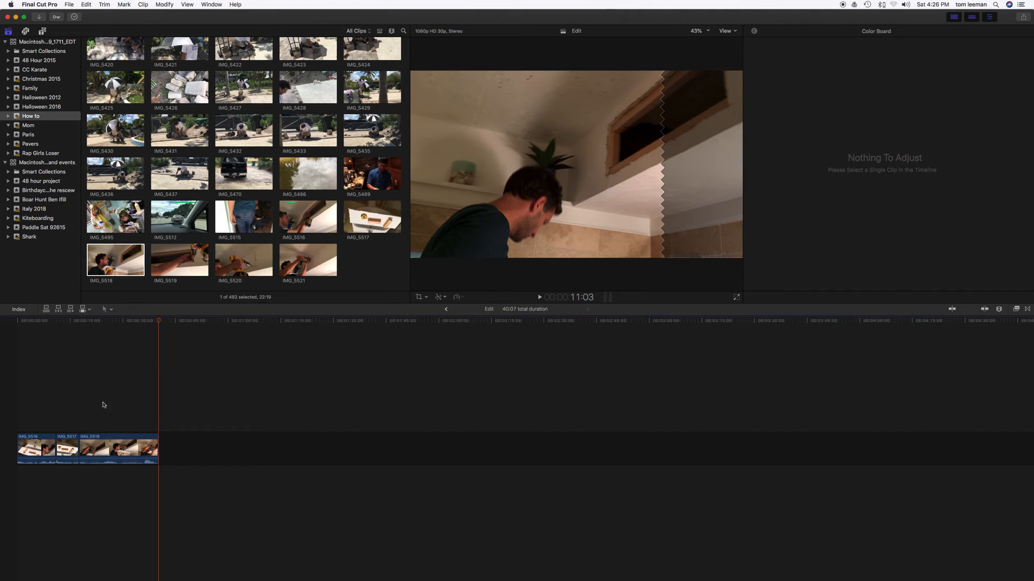
left_click(68, 445)
left_click_drag(68, 445, 97, 413)
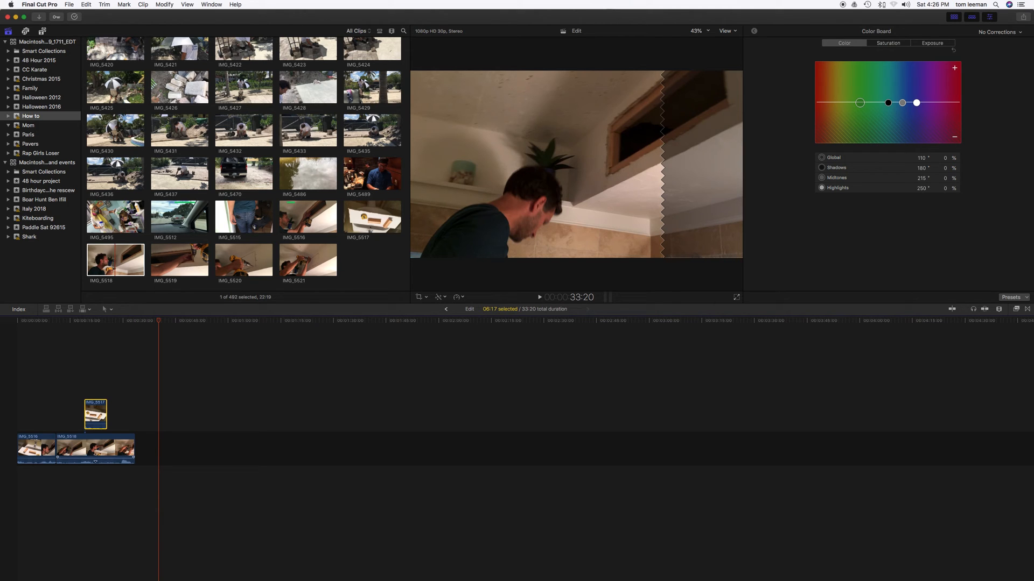
Play the timeline from before the connected IMG_5517 clip to check how it covers IMG_5518.
left_click(56, 384)
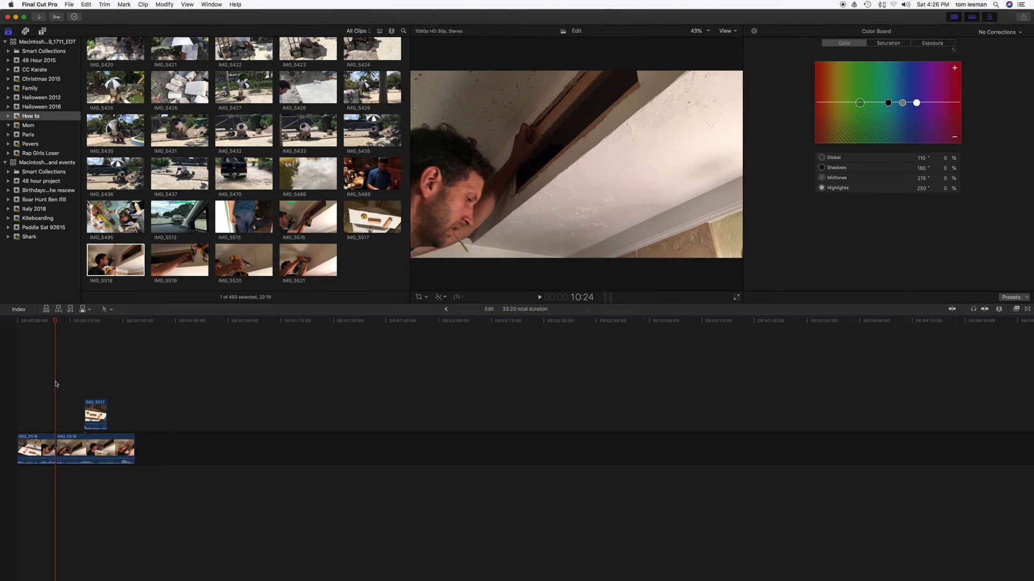
left_click(71, 379)
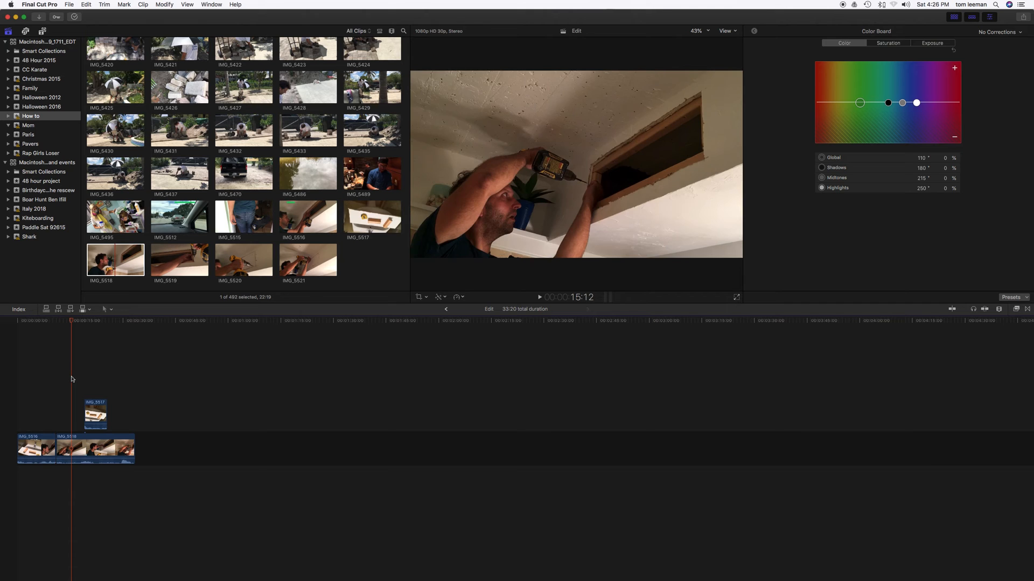
key("space")
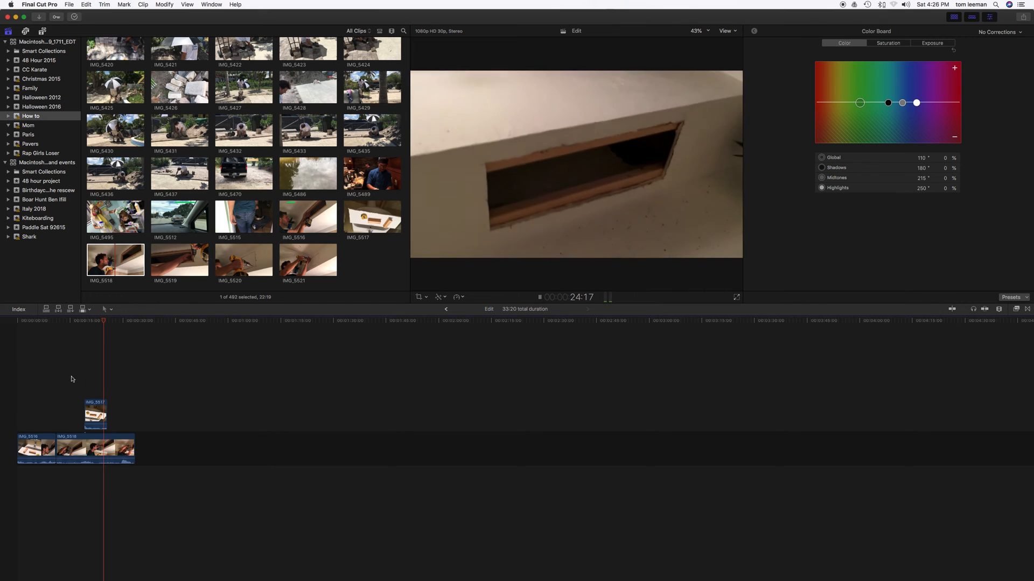
key("space")
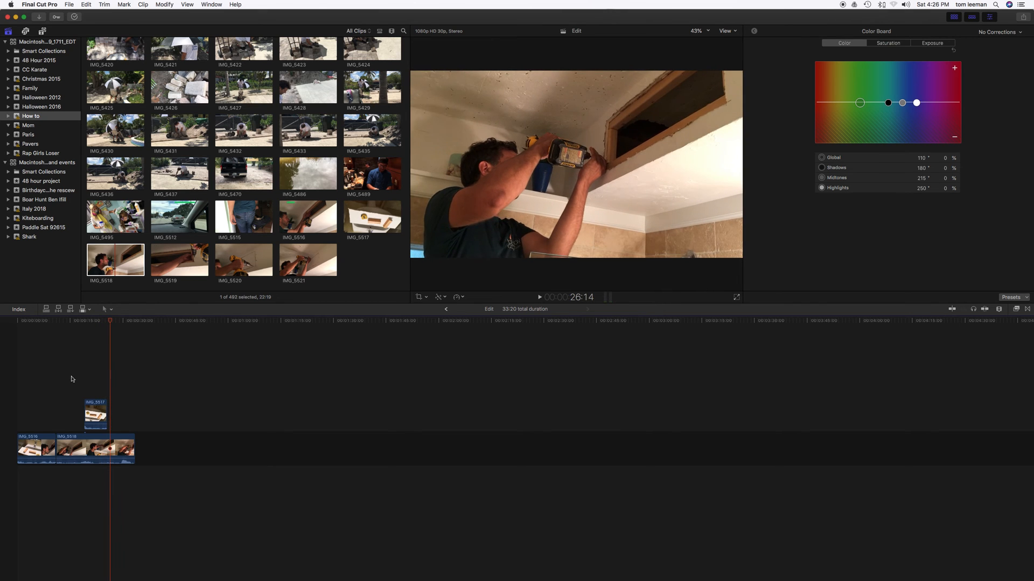
mouse_move(94, 425)
left_click(82, 393)
key("space")
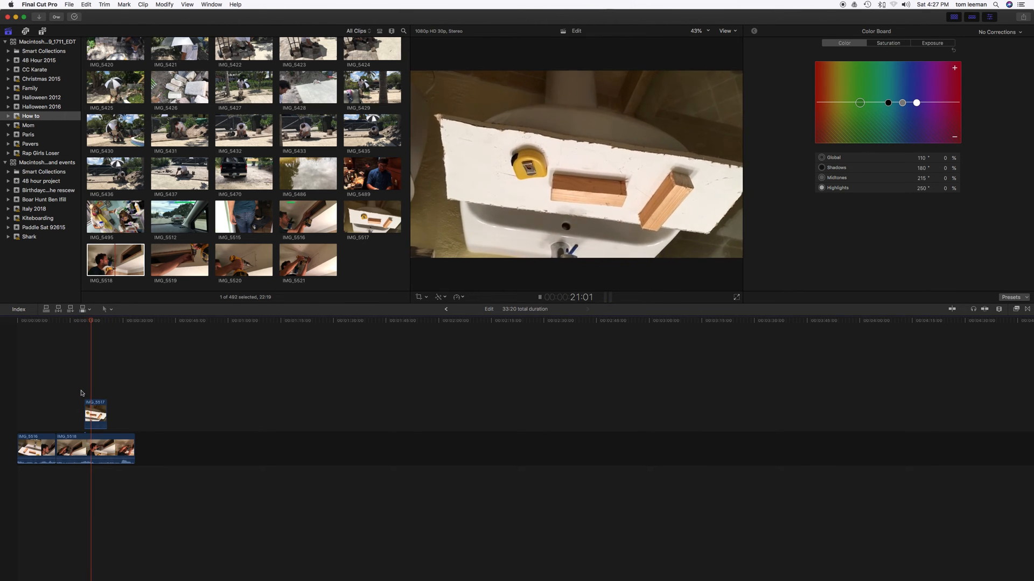
key("space")
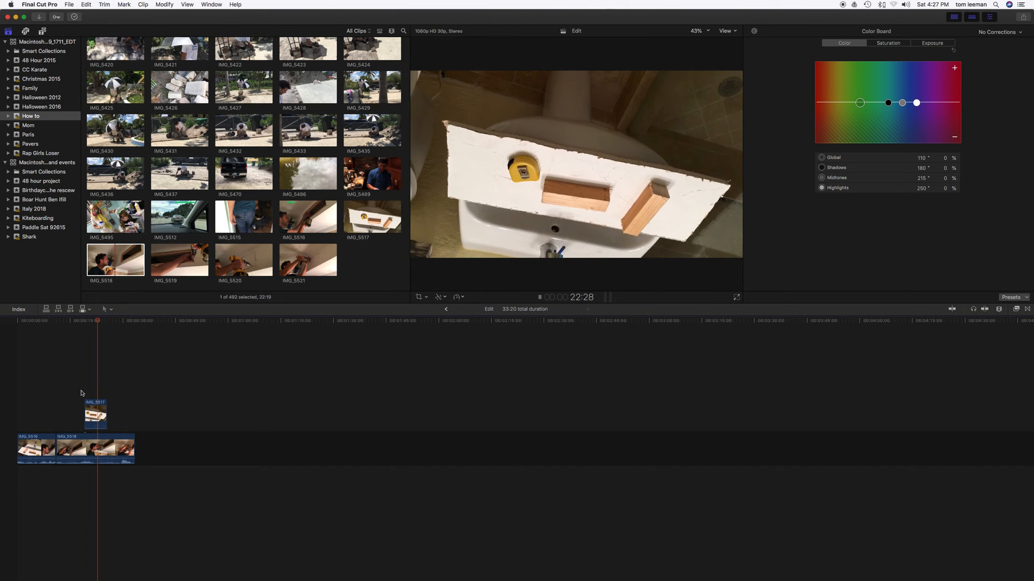
Detach the audio from clip IMG_5518 in the timeline and restore it to combined video and audio.
left_click(100, 452)
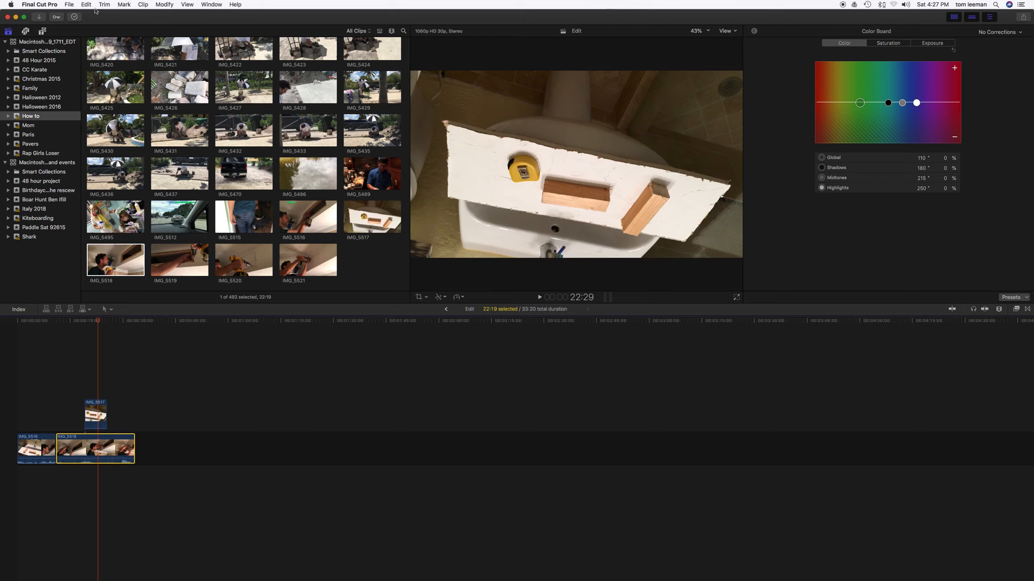
left_click(143, 5)
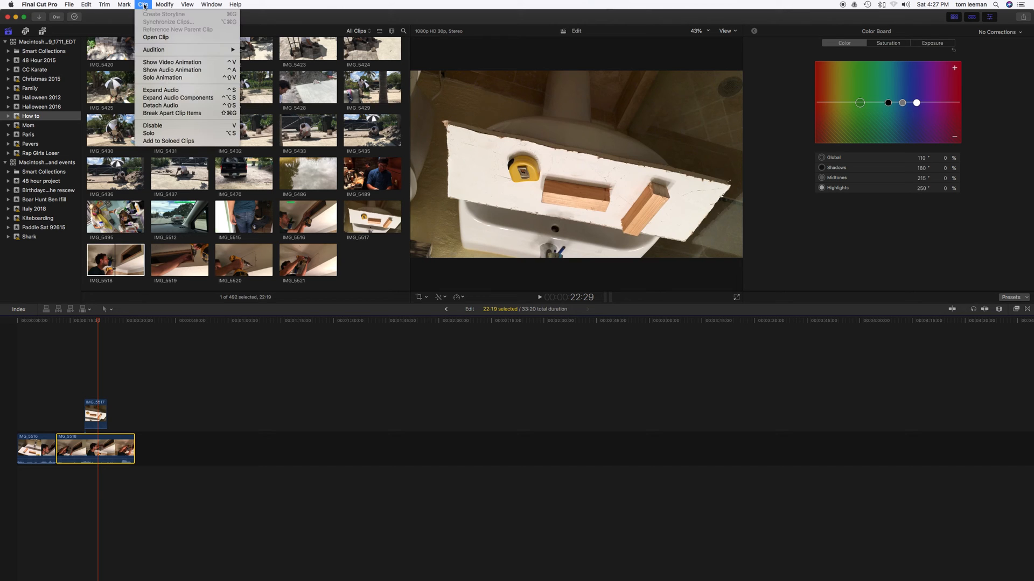
left_click(174, 106)
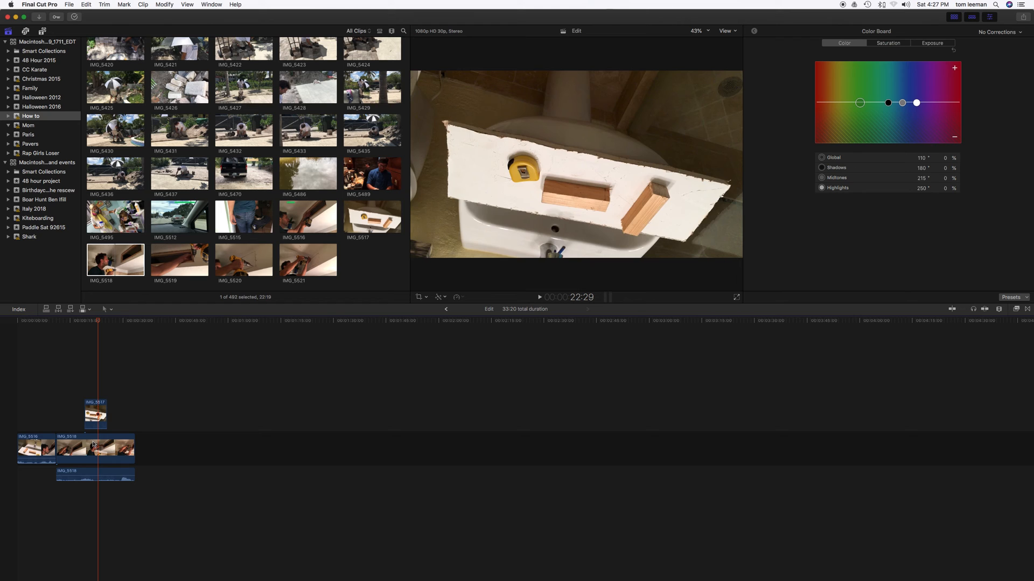
key("ctrl+s")
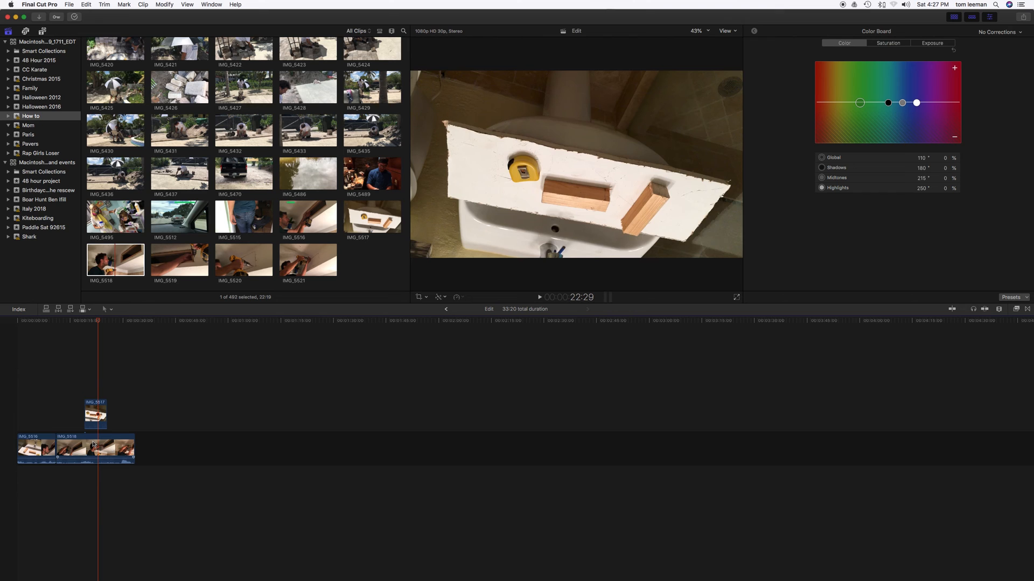
Undo the recent edits until clip IMG_5517 is back in the main storyline, directly before IMG_5518.
left_click(93, 445)
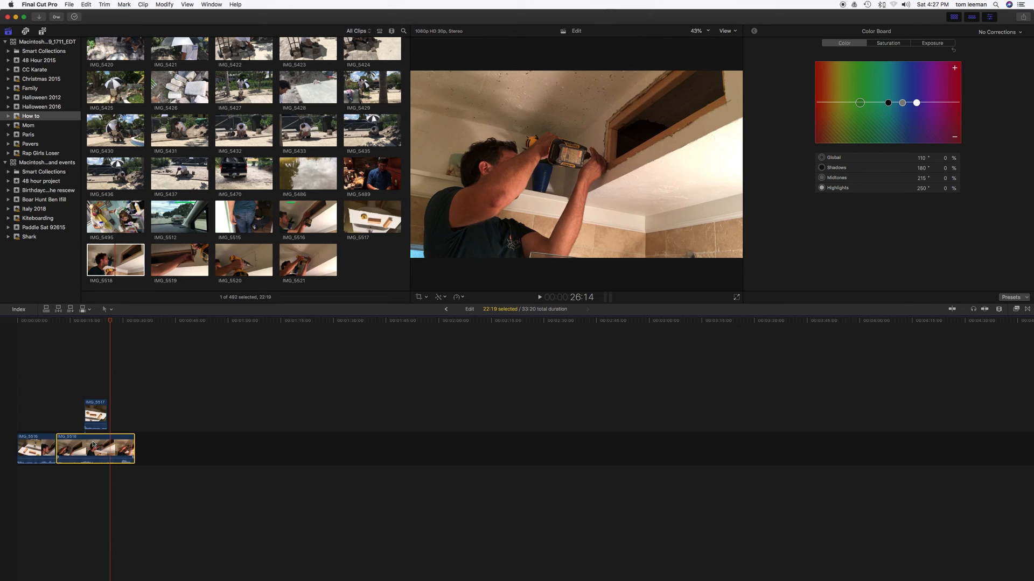
key("super+z")
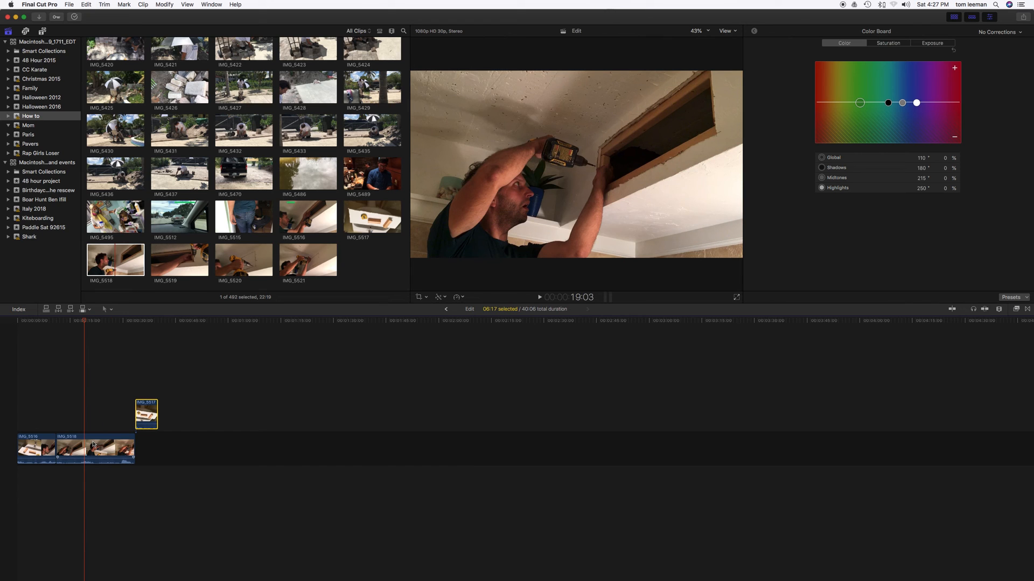
key("super+z")
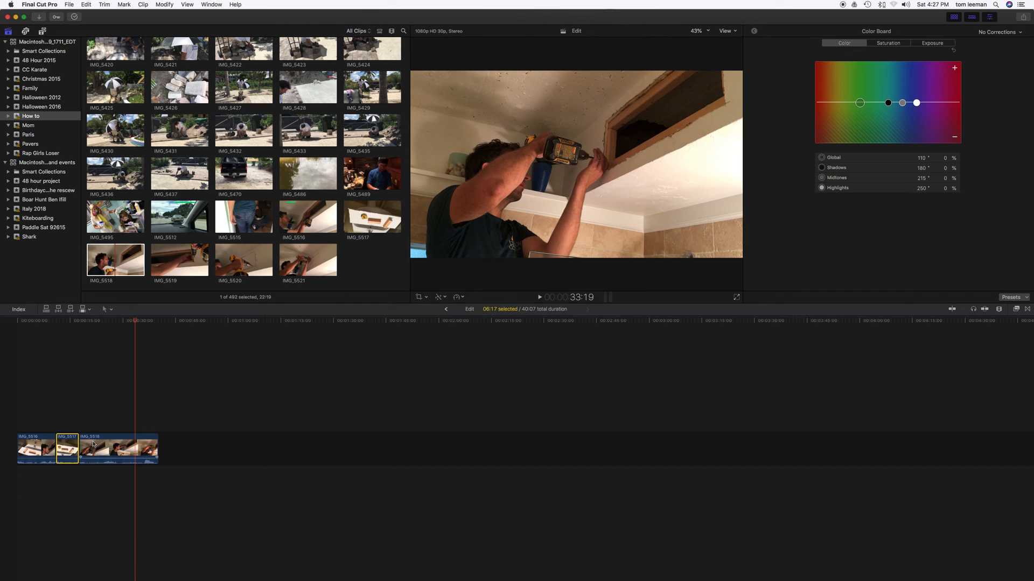
Trim clip IMG_5518 at its edges, shortening the whole timeline to about 31:11.
left_click(157, 441)
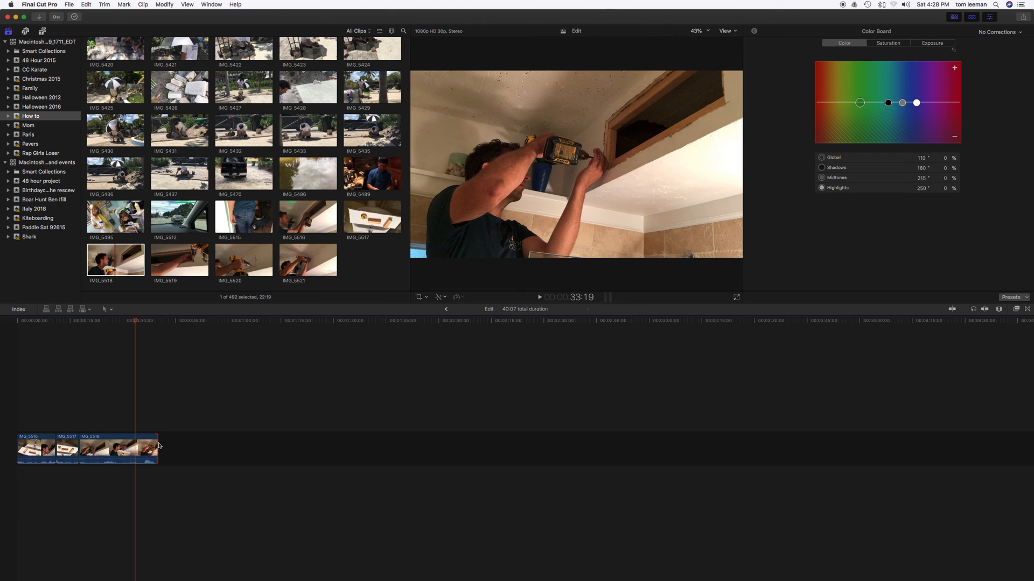
left_click_drag(157, 445, 197, 450)
left_click_drag(157, 444, 96, 448)
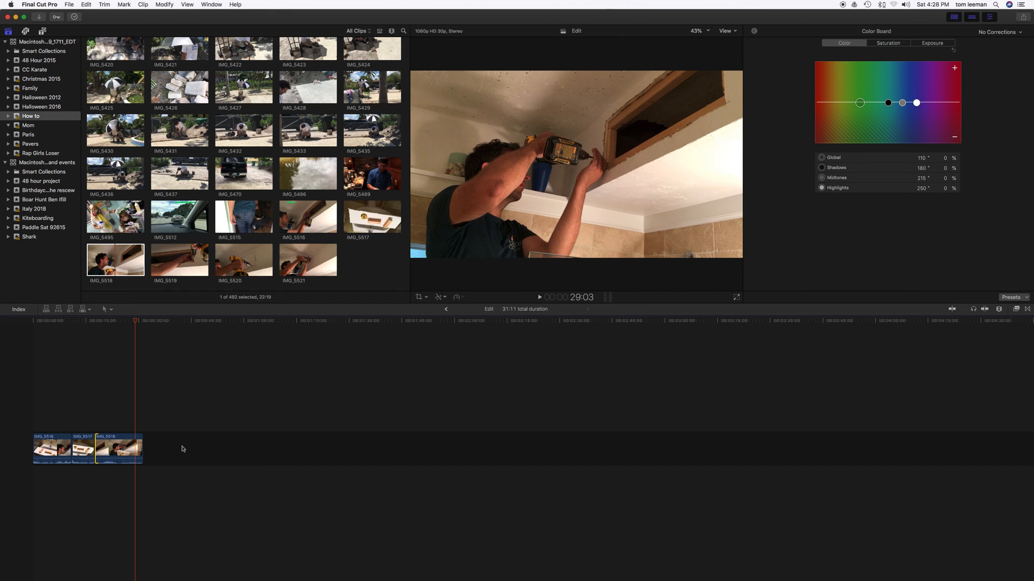
Shift the editing window sideways and show the Effects browser with all installed video and audio effects.
left_click_drag(919, 19, 875, 25)
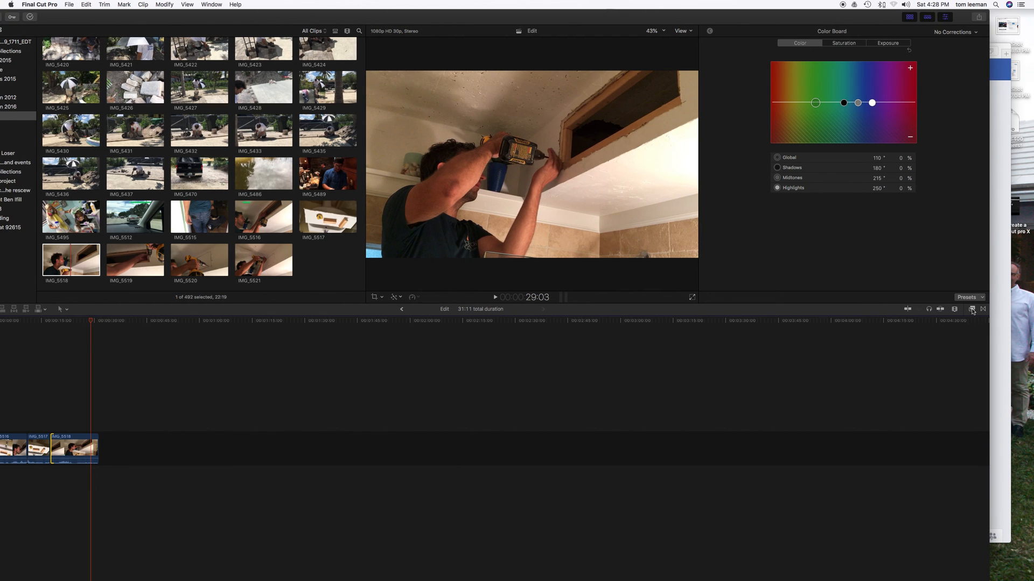
left_click(972, 310)
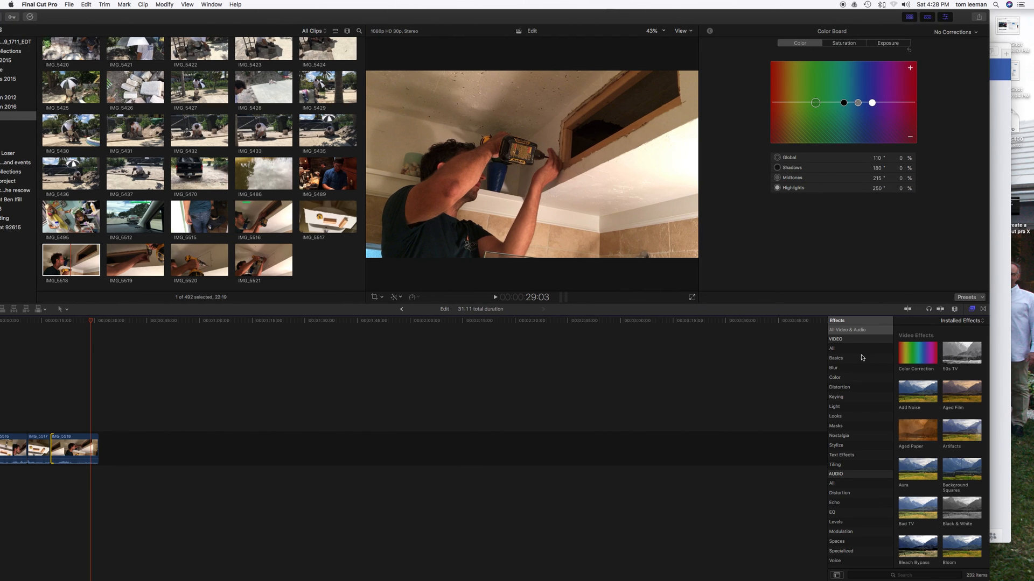